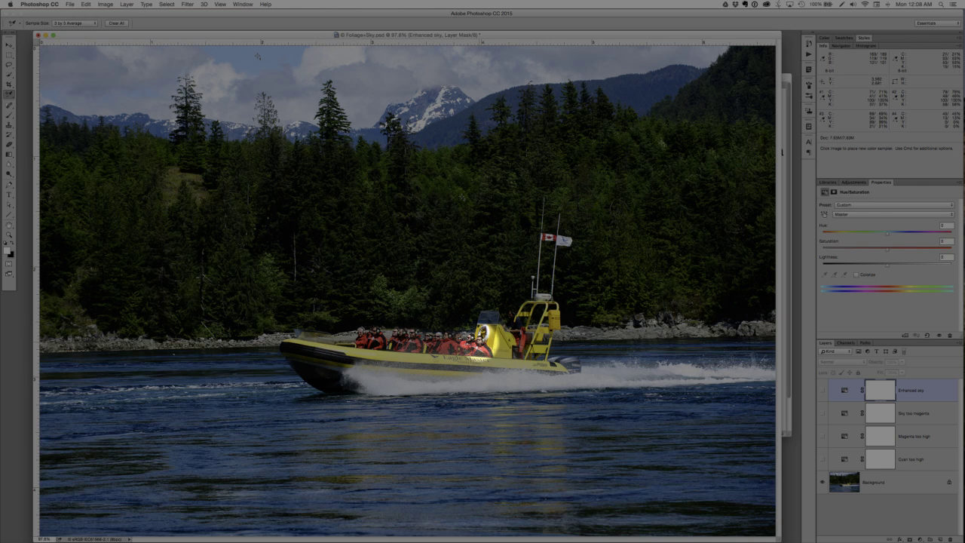
left_click(242, 66)
left_click(295, 88)
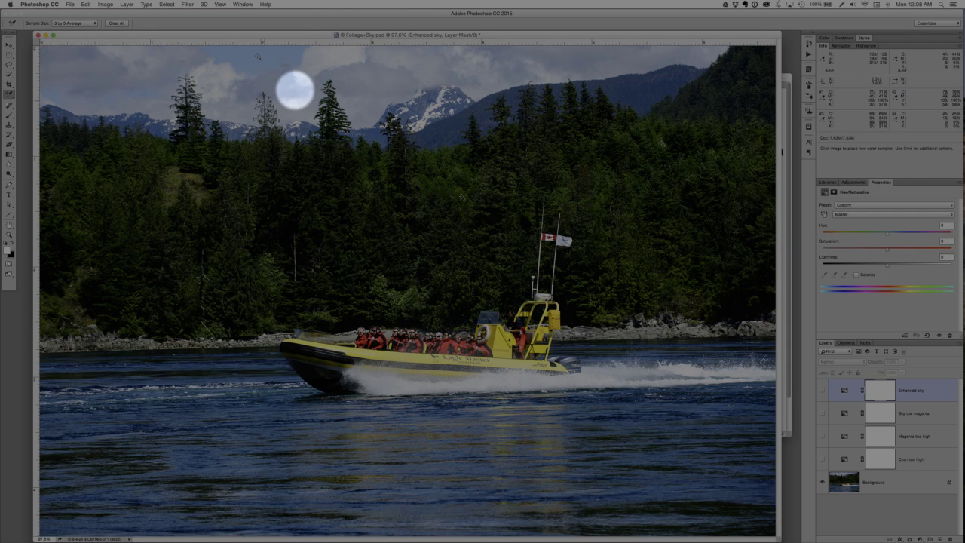
left_click(463, 197)
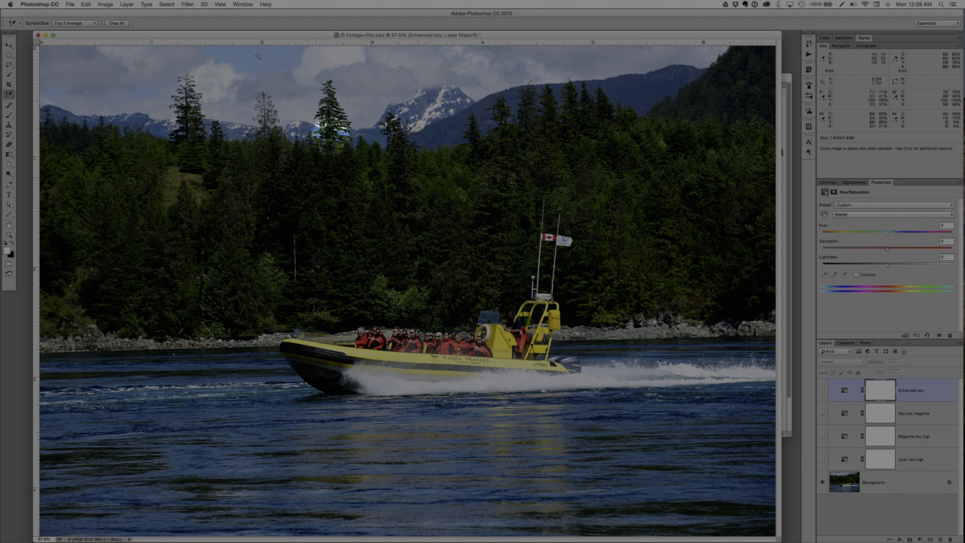
left_click(258, 59)
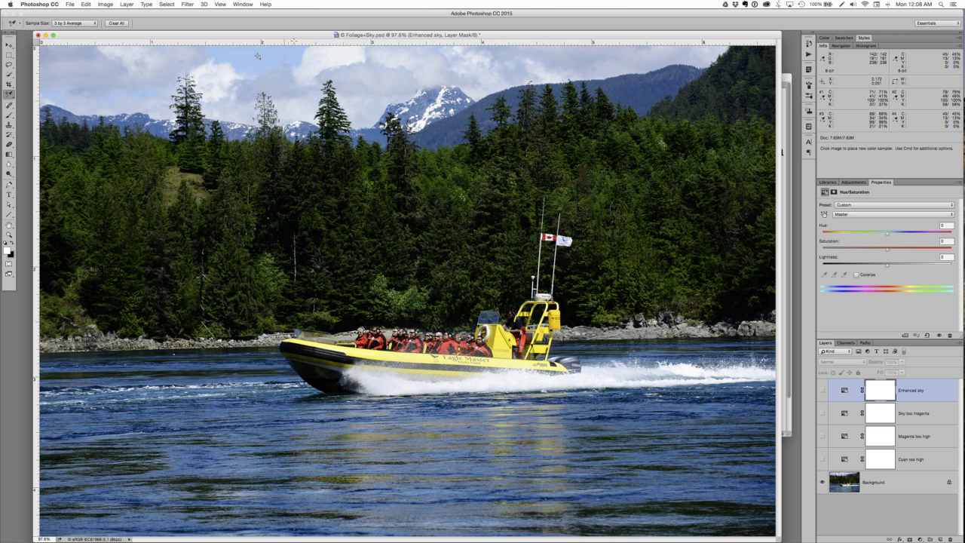
Shift the boat photo's window slightly left and briefly consult the notes document with the sky and foliage color rules
left_click_drag(298, 36, 285, 36)
left_click(787, 79)
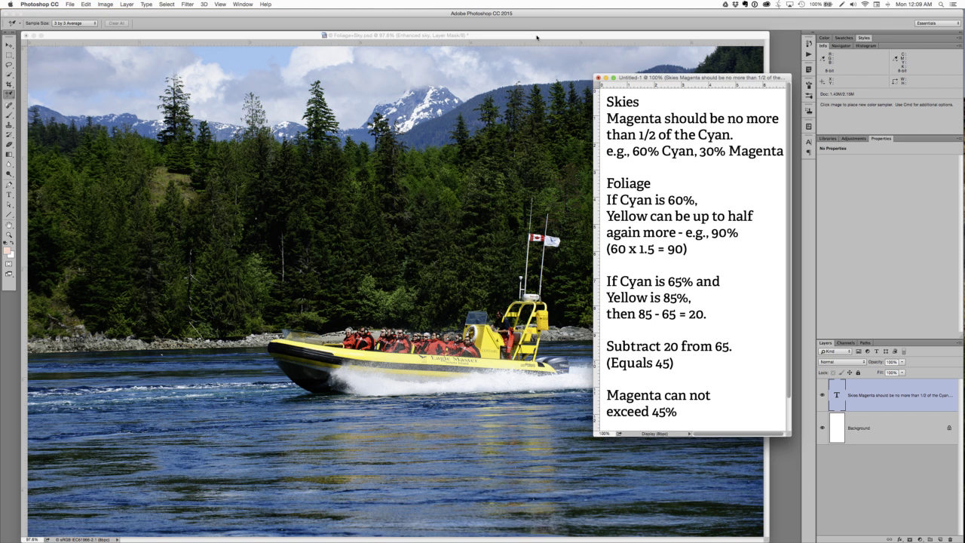
left_click(537, 37)
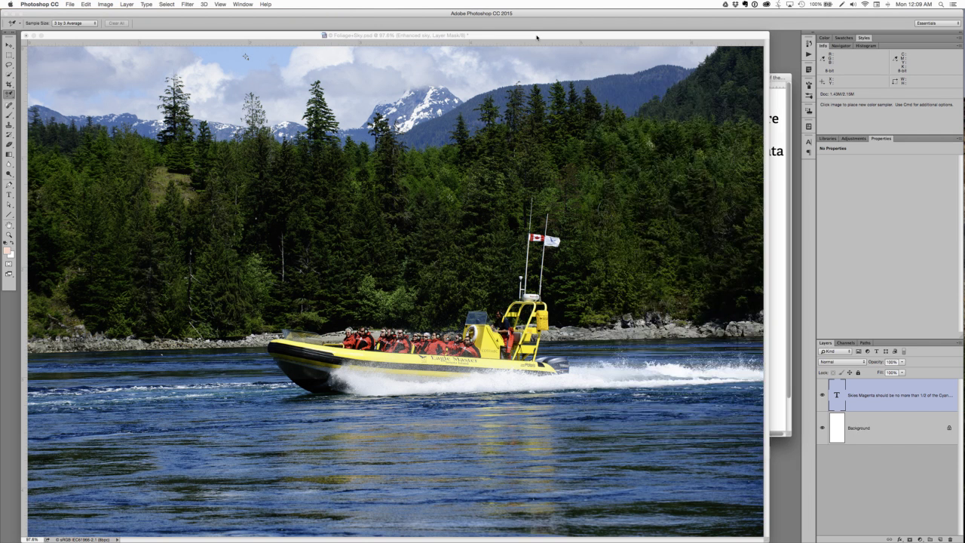
left_click(247, 60)
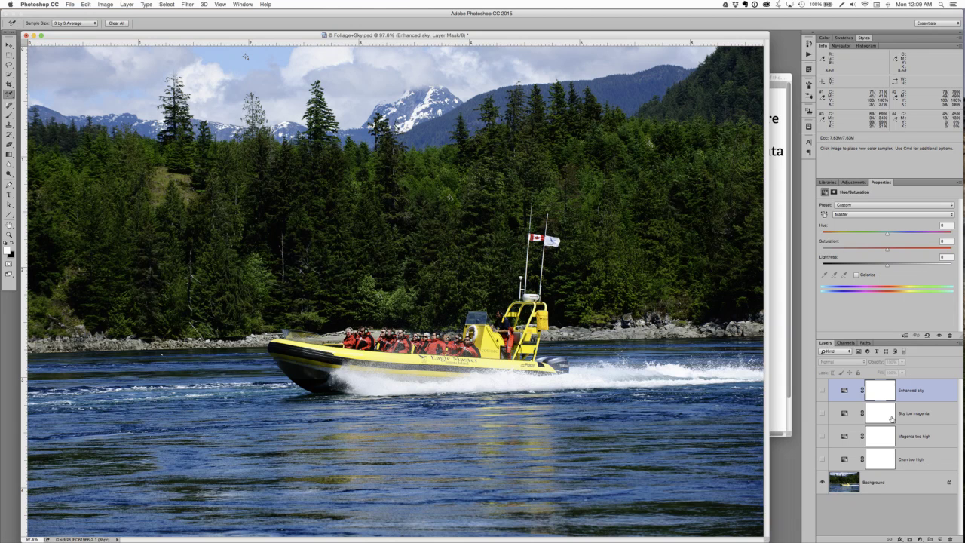
Compare the photo with and without the "Sky too magenta" adjustment layer, leaving that layer selected and hidden
left_click(823, 414)
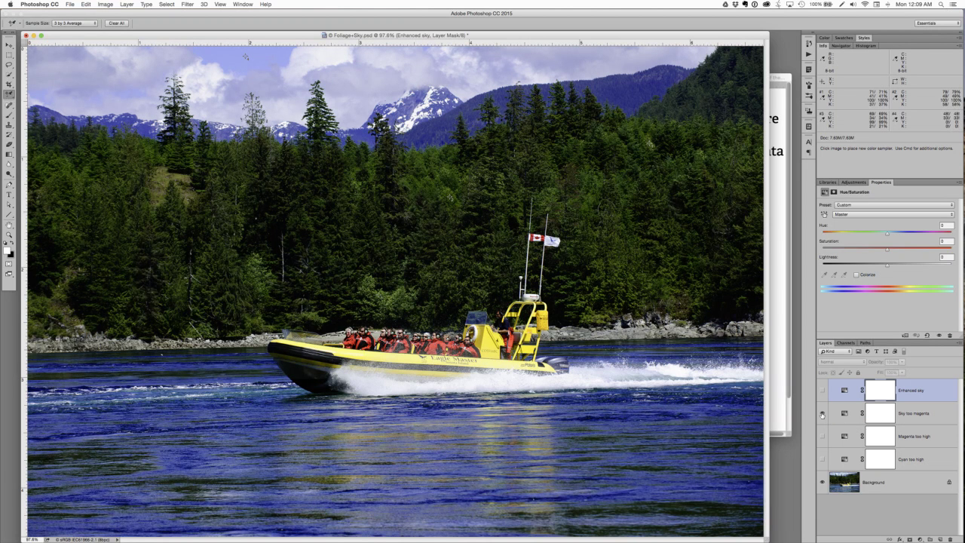
left_click(823, 414)
left_click(939, 411)
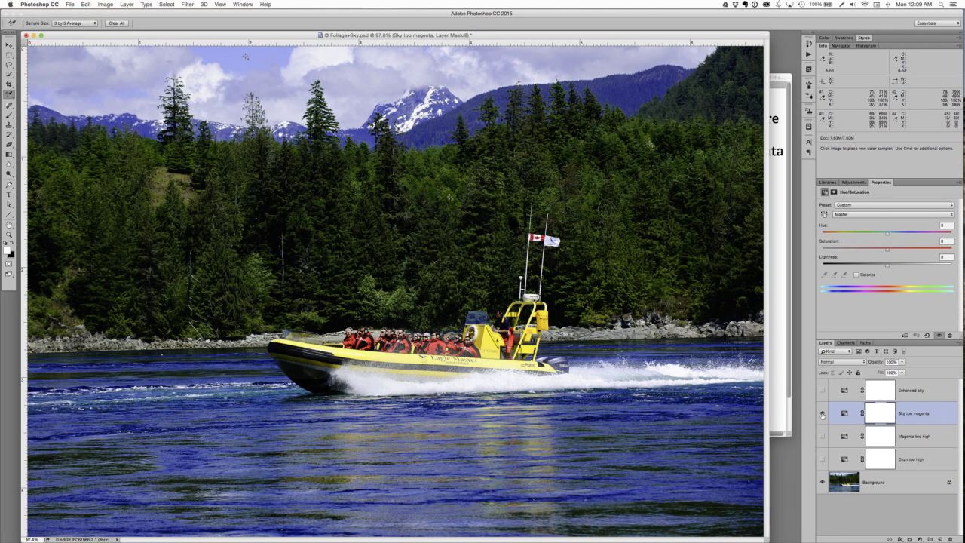
left_click(823, 414)
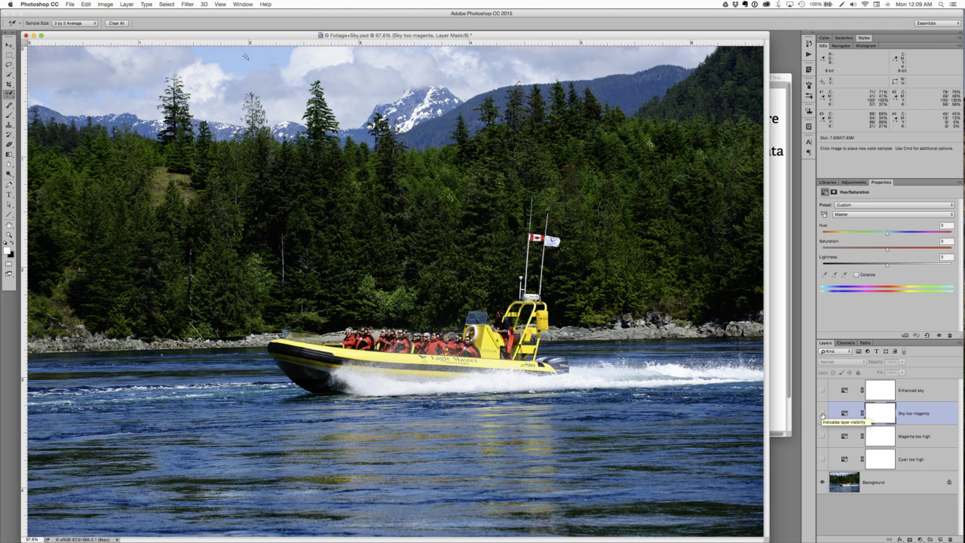
left_click(823, 414)
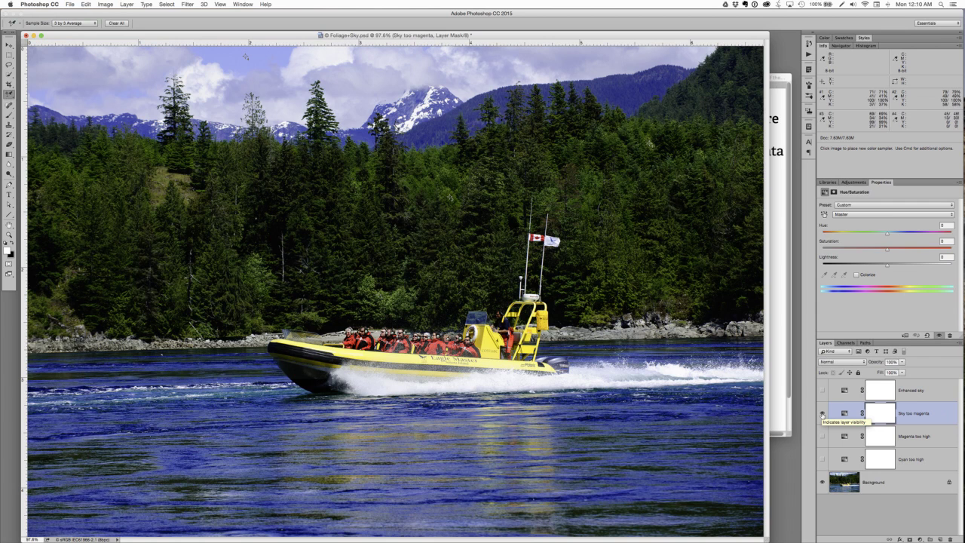
left_click(822, 414)
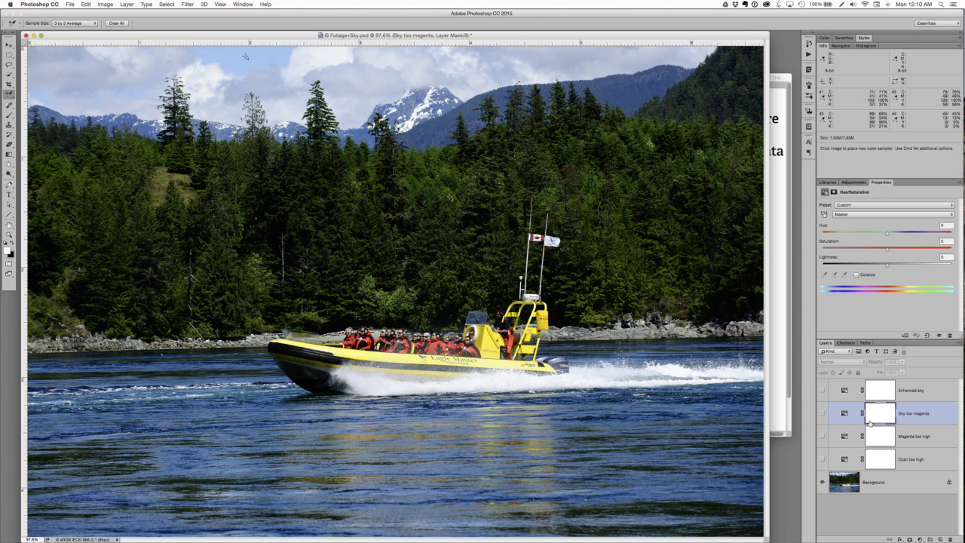
Select the "Enhanced sky" adjustment layer and compare the photo with it shown and hidden, leaving it hidden
left_click(918, 391)
left_click(821, 392)
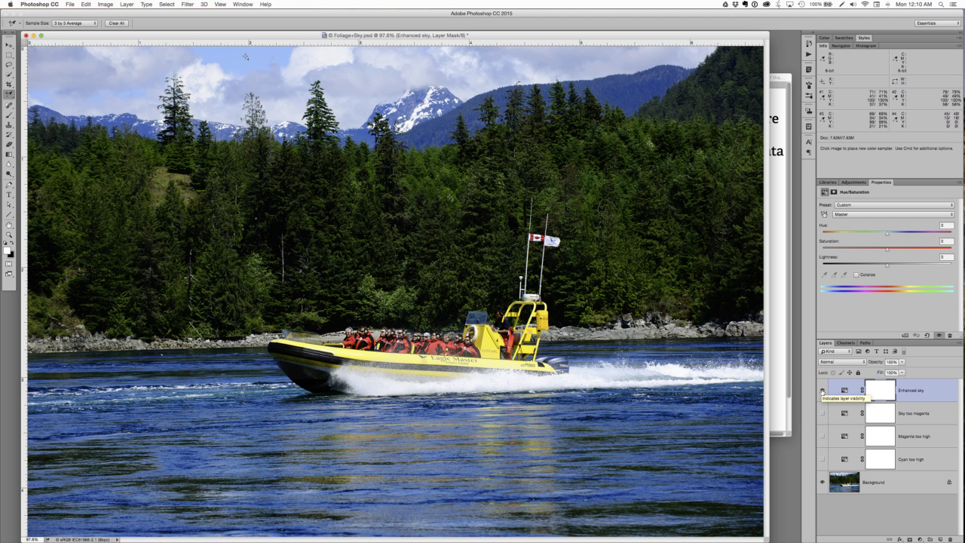
left_click(821, 390)
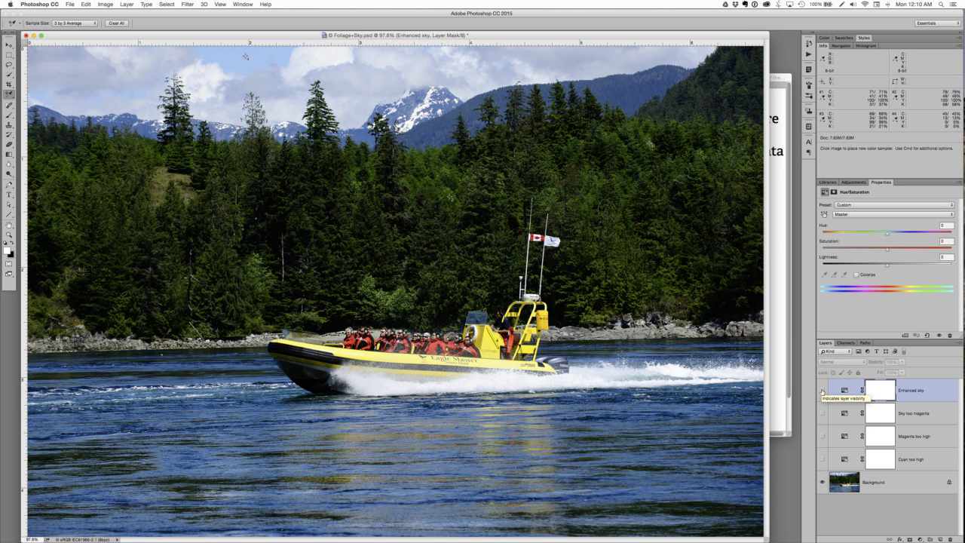
left_click(822, 391)
left_click(821, 390)
left_click(822, 390)
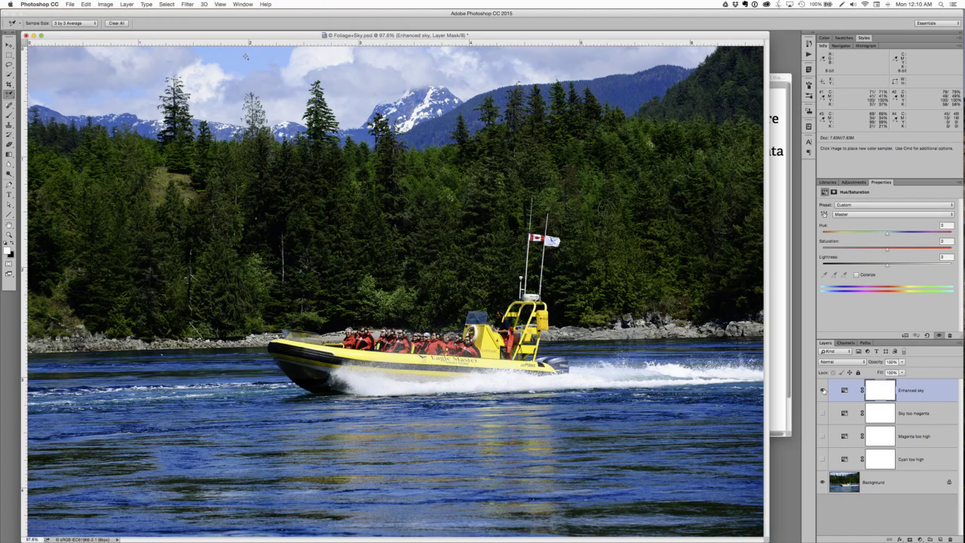
left_click(823, 389)
Bring the notes document forward, shorten its window, and read the Foliage rules on cyan, yellow and magenta
left_click(779, 132)
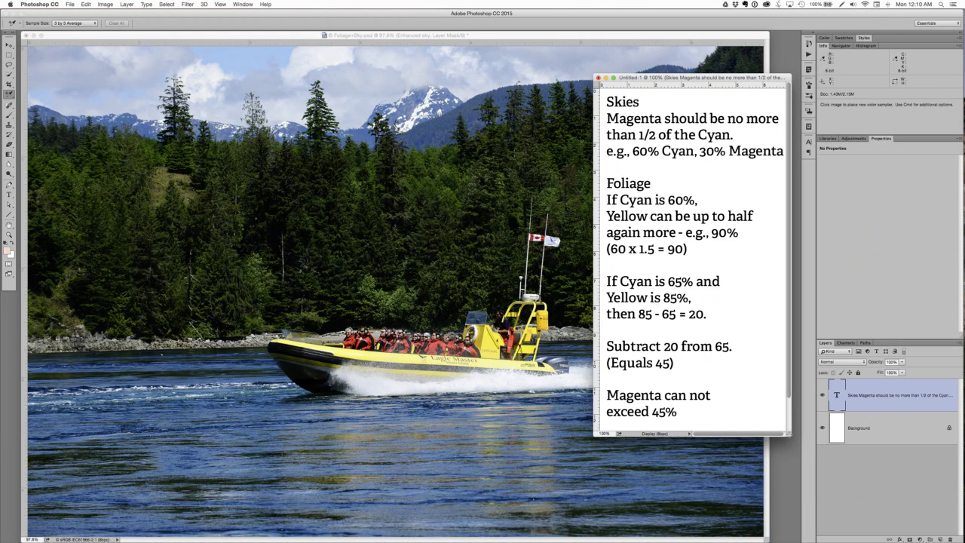
left_click_drag(790, 435, 792, 361)
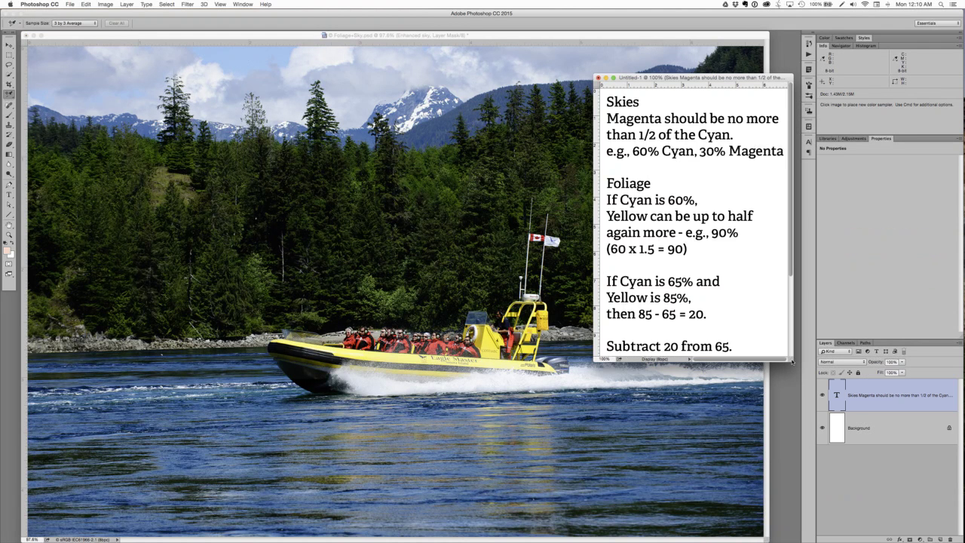
scroll(792, 283, "down", 1)
scroll(792, 284, "down", 5)
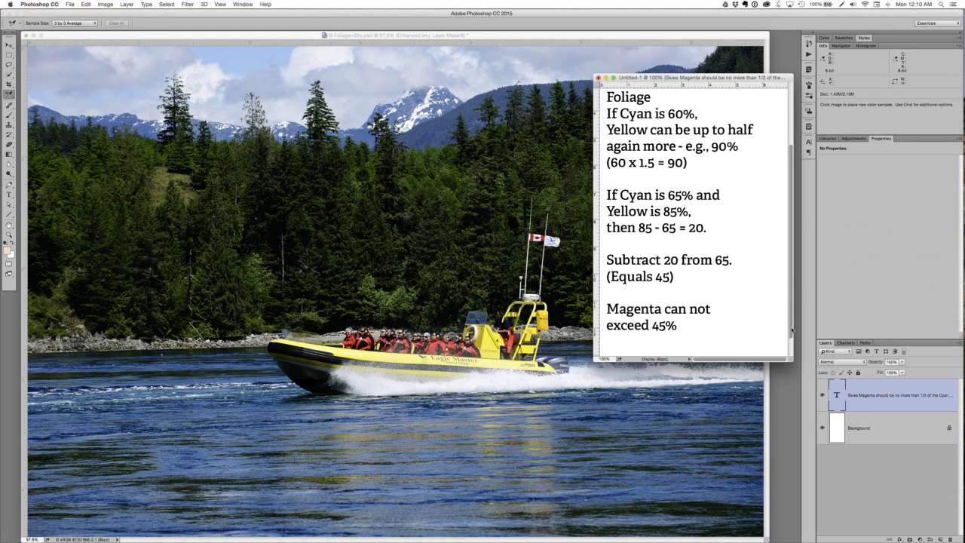
scroll(713, 195, "up", 1)
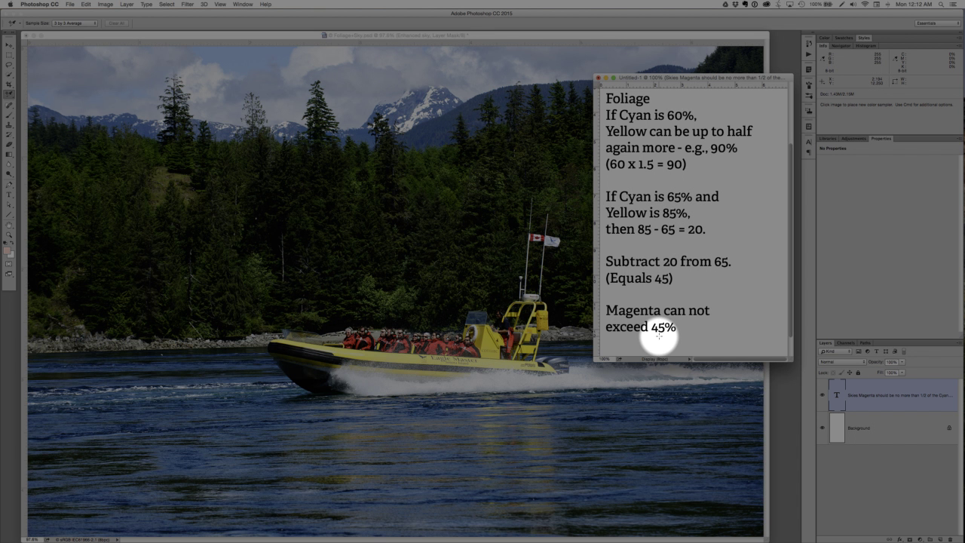
Return to the boat photo and compare it with the "Magenta too high" layer shown and hidden, leaving it hidden
left_click(654, 37)
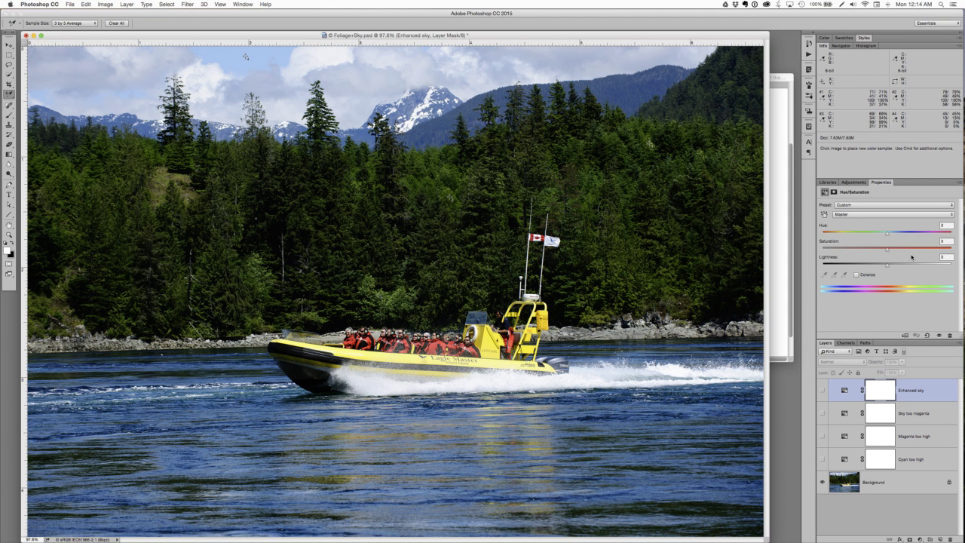
left_click(822, 436)
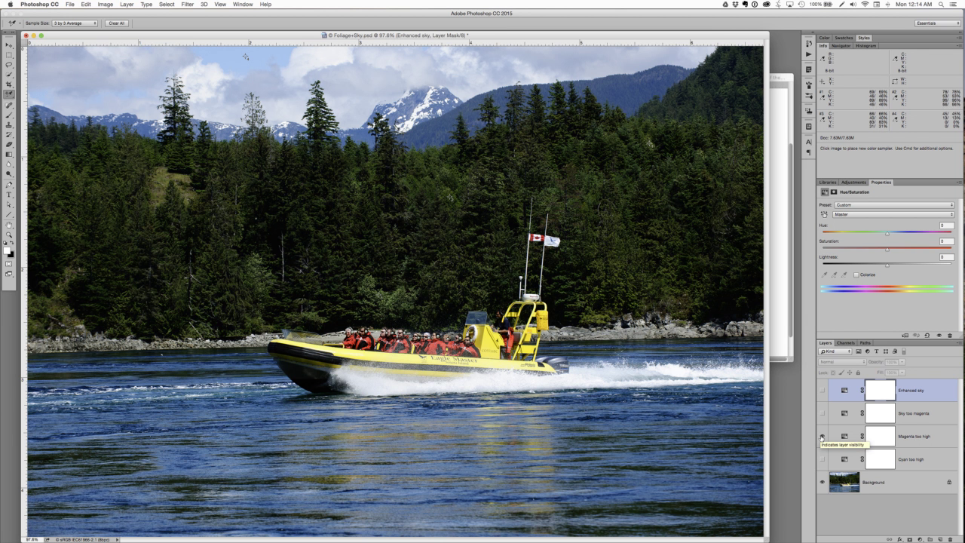
left_click(822, 436)
left_click(822, 437)
left_click(822, 437)
left_click(822, 437)
left_click(821, 436)
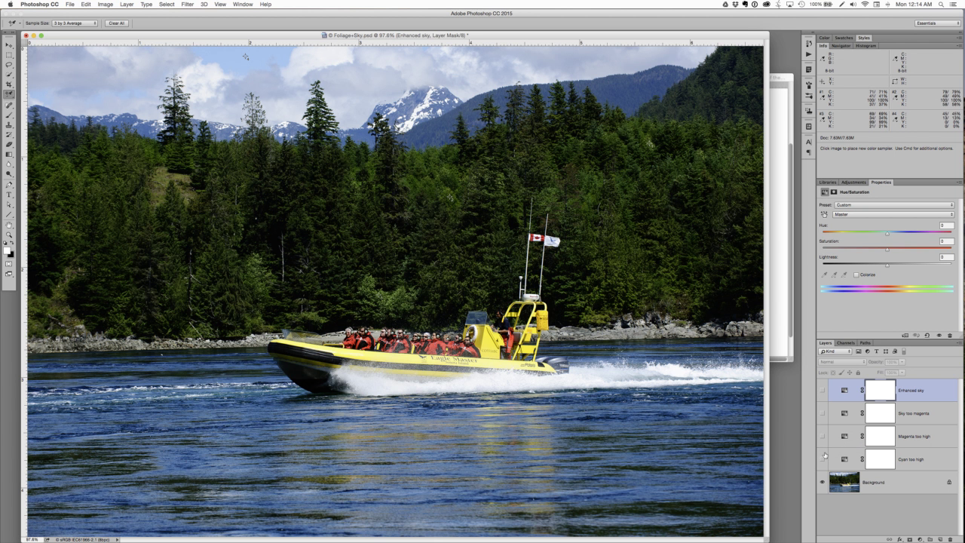
Compare the foliage with the "Cyan too high" layer shown and hidden, leaving that layer hidden and selected
left_click(823, 459)
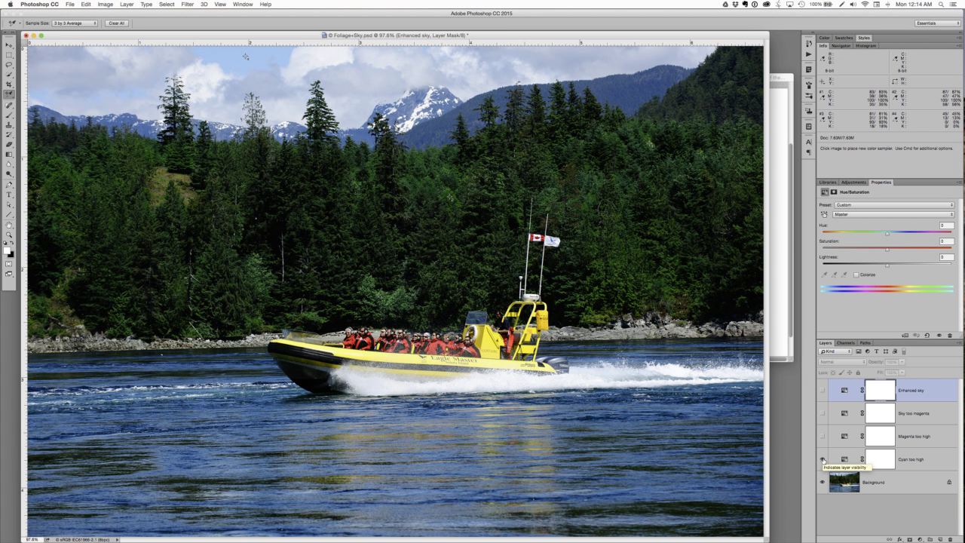
left_click(822, 460)
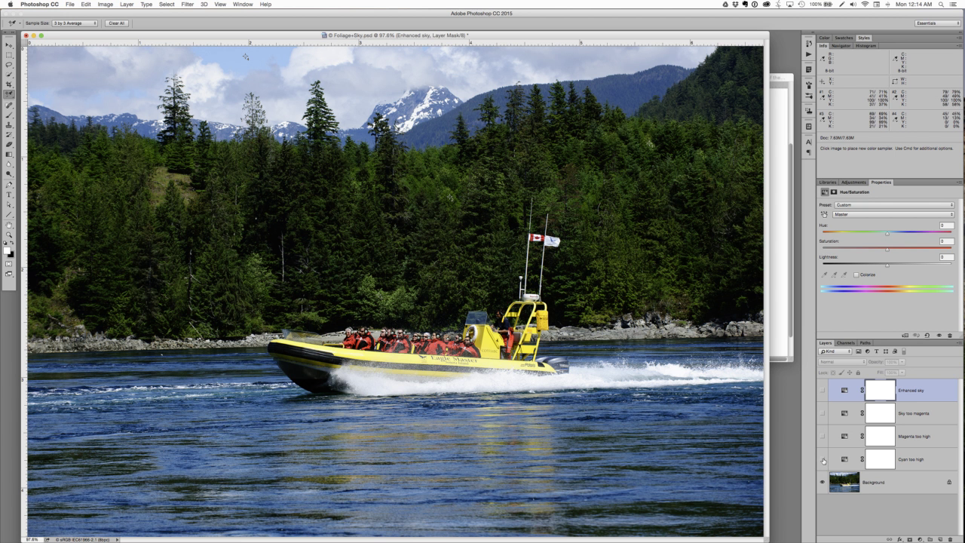
left_click(822, 460)
left_click(822, 460)
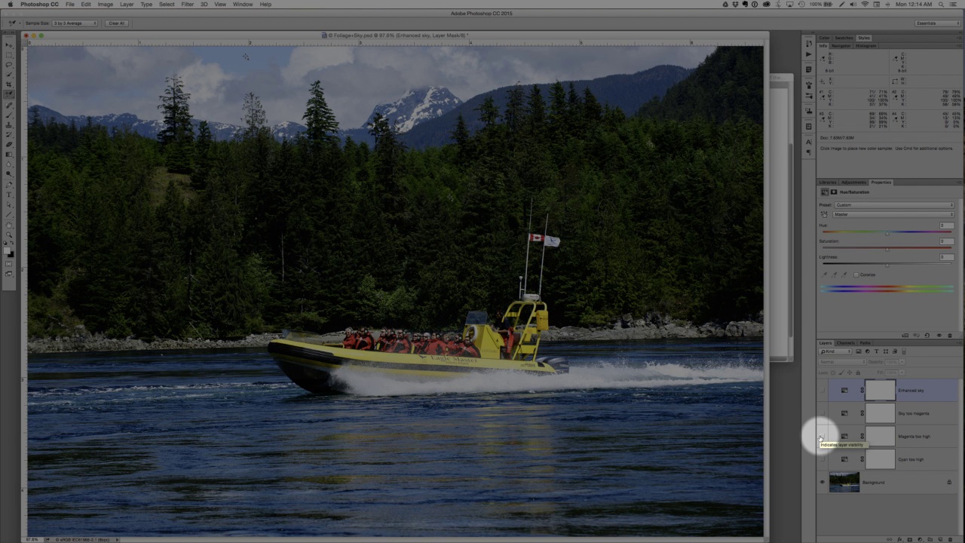
left_click(911, 437)
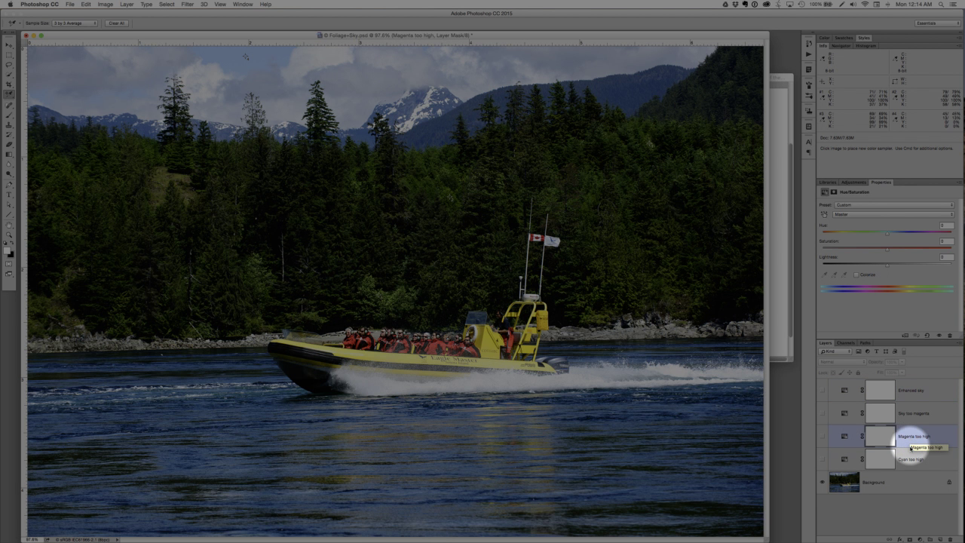
left_click(911, 459)
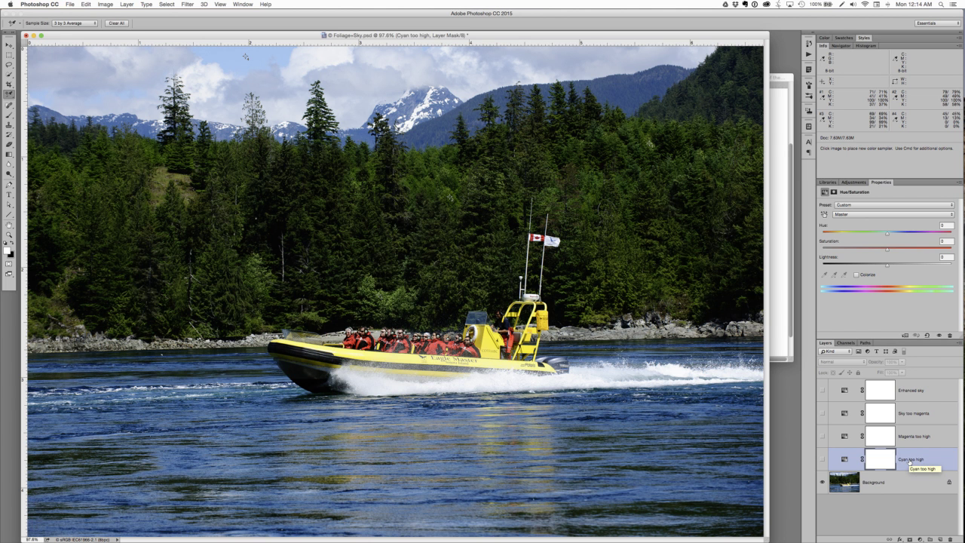
Bring the notes document forward and enlarge its window to fit both the Skies and Foliage rules
left_click(786, 78)
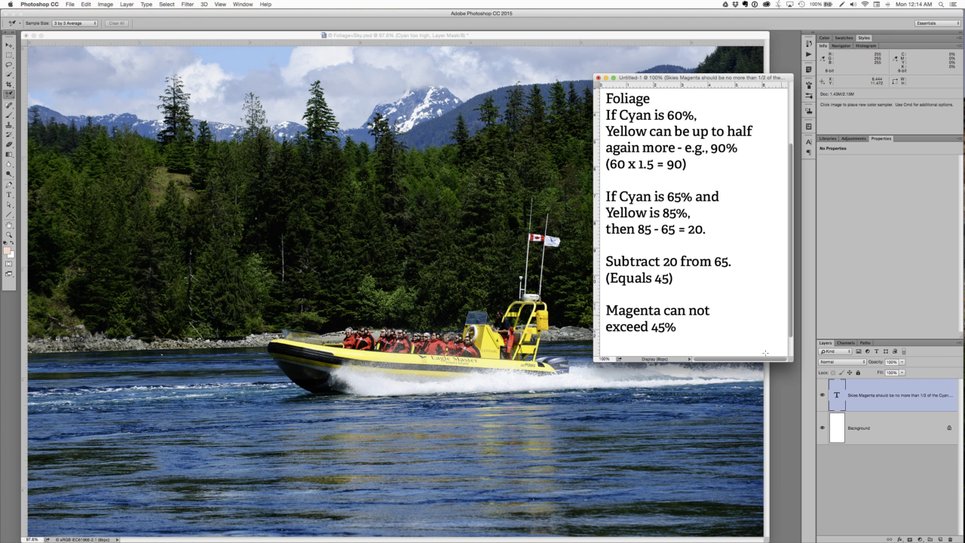
left_click_drag(793, 361, 792, 466)
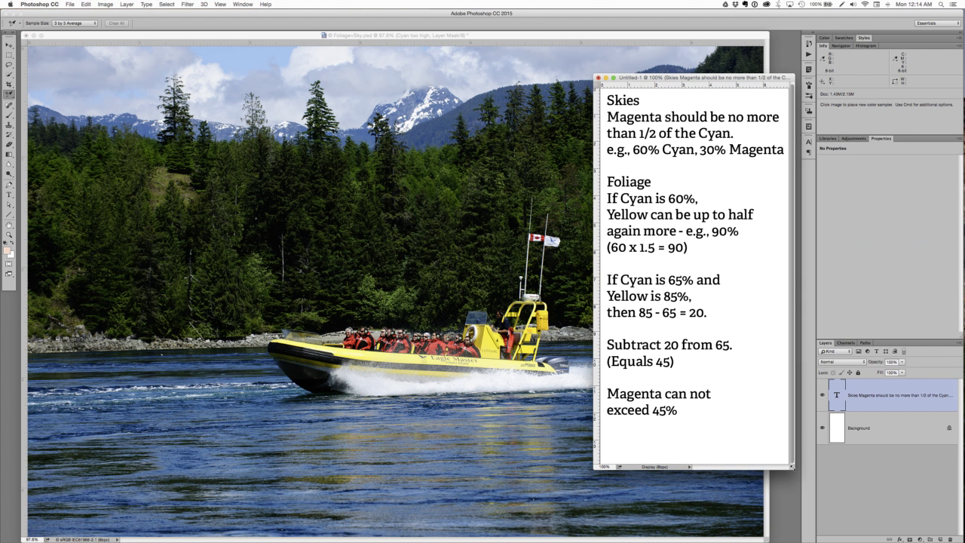